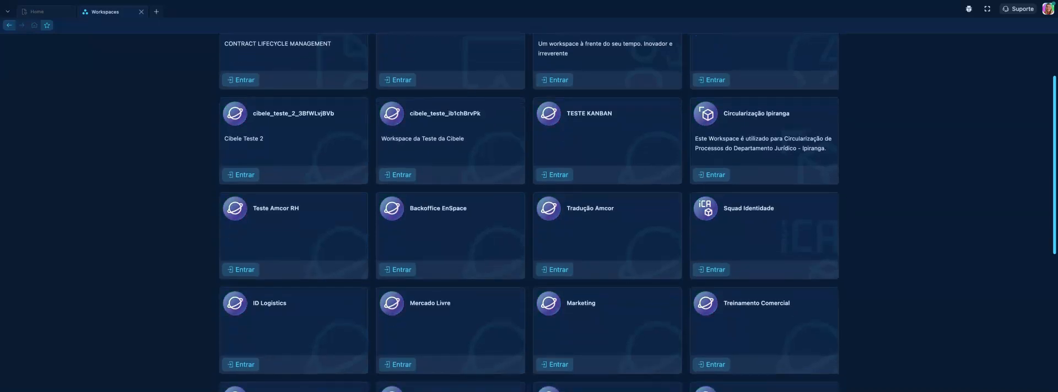
pyautogui.scroll(-4, 528, 212)
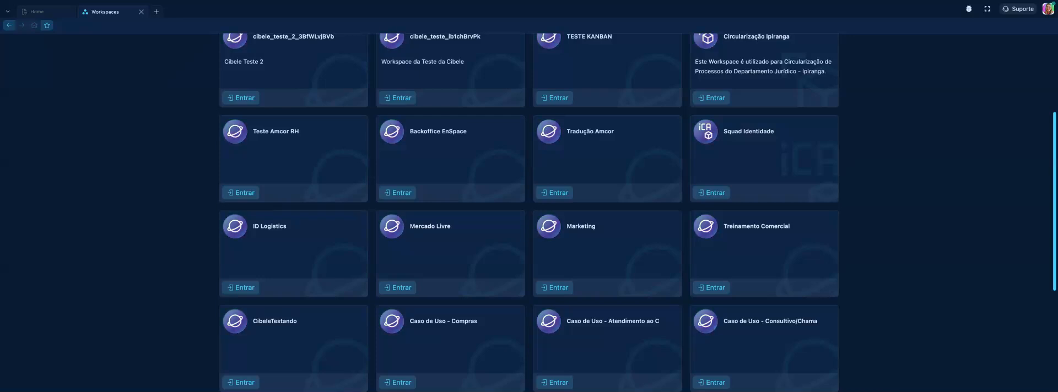
# Open the testing workspace named after the account owner from the workspace list
pyautogui.scroll(-10, 464, 195)
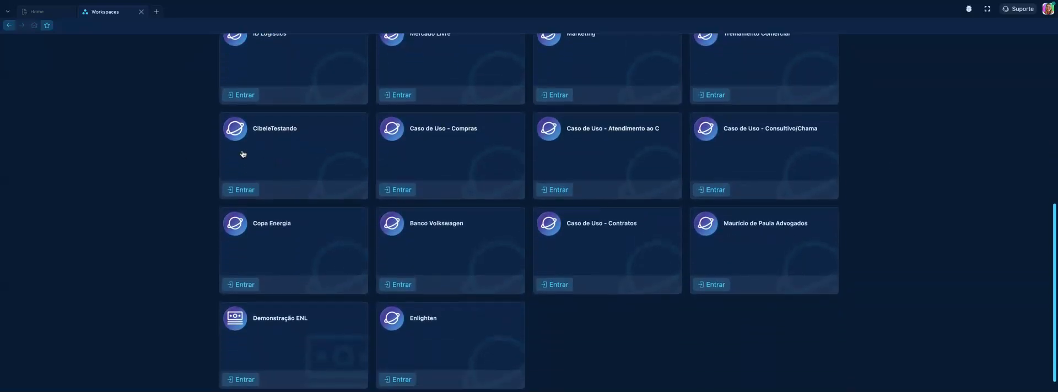
pyautogui.click(265, 150)
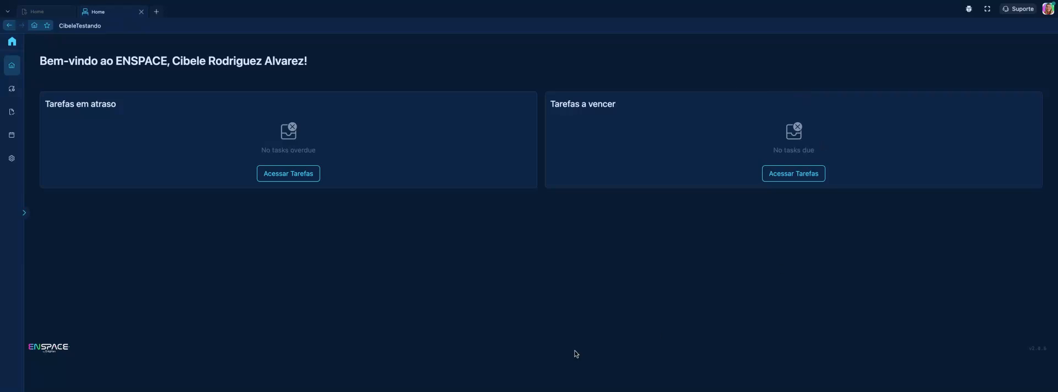
# Look at the workspace's tasks and open the workspace's general settings
pyautogui.click(24, 215)
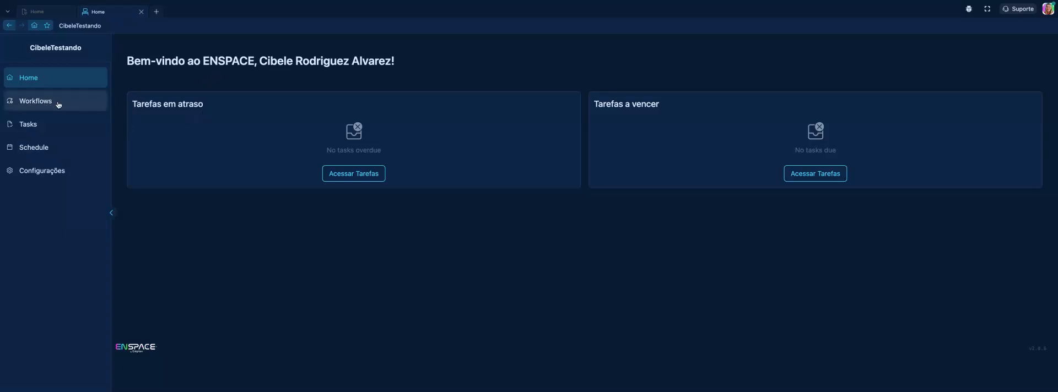
pyautogui.click(39, 131)
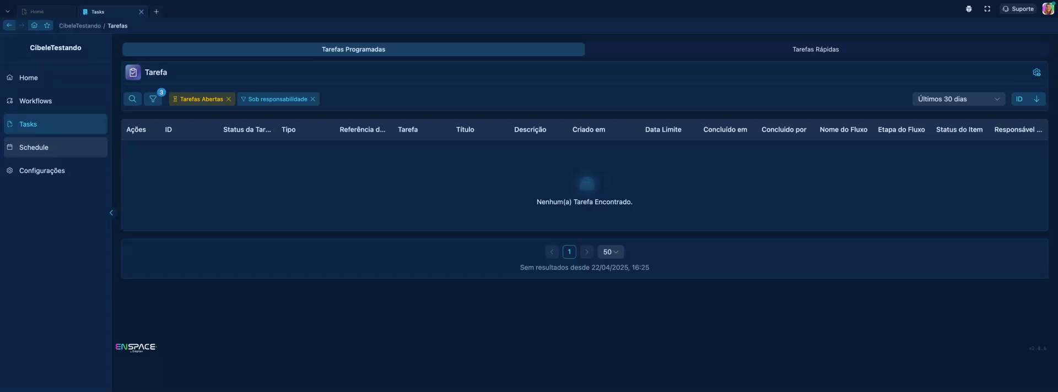
pyautogui.click(49, 175)
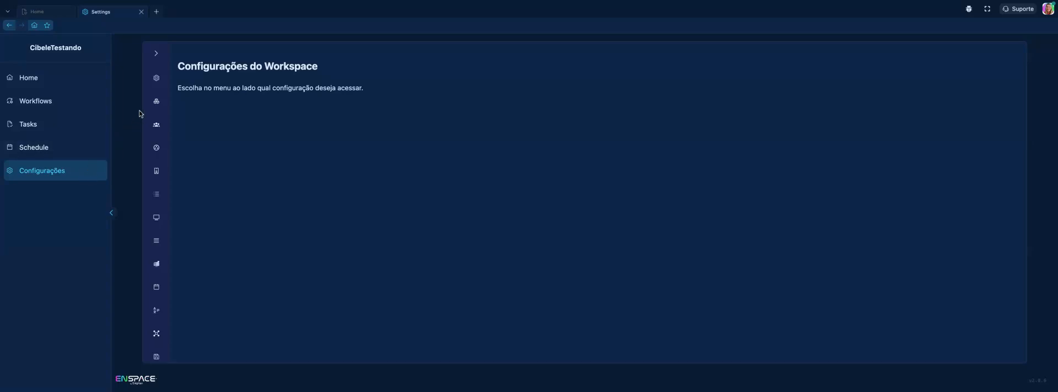
pyautogui.click(157, 79)
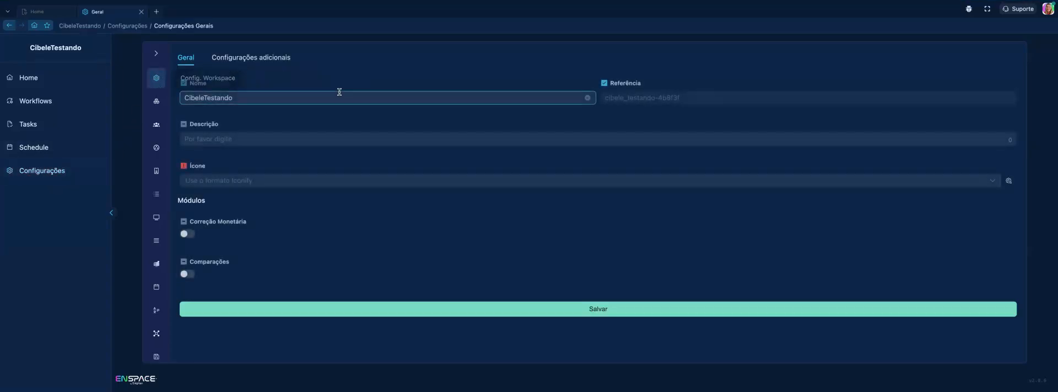
# Rename the workspace as the owner's first name followed by "Demonstração"
pyautogui.doubleClick(287, 103)
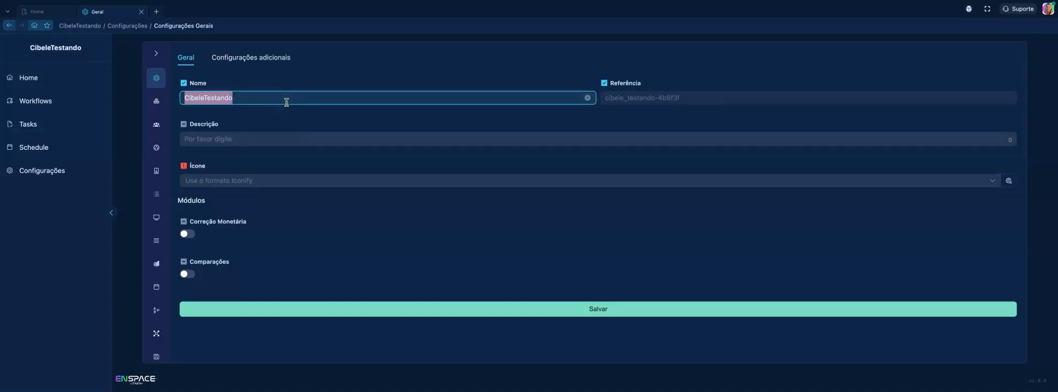
pyautogui.click(296, 87)
pyautogui.click(249, 103)
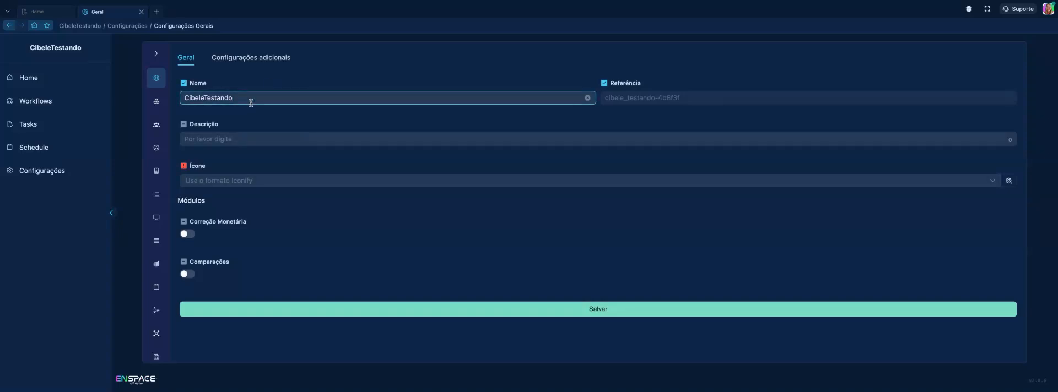
pyautogui.doubleClick(251, 102)
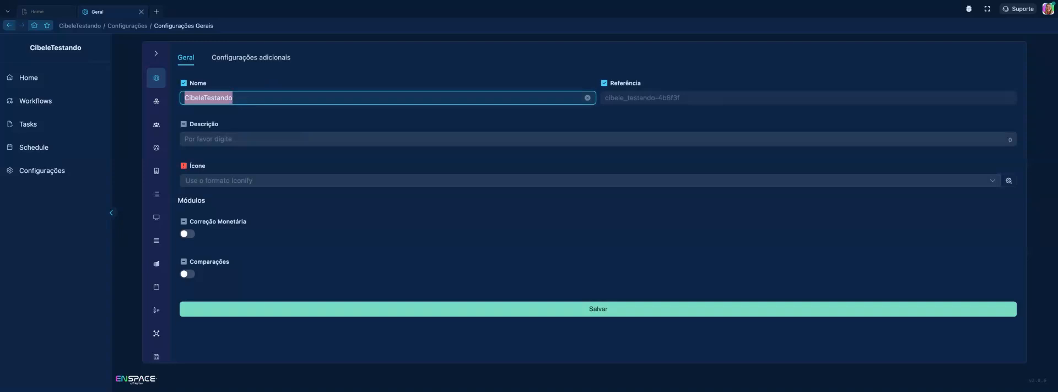
pyautogui.write('Cibele De')
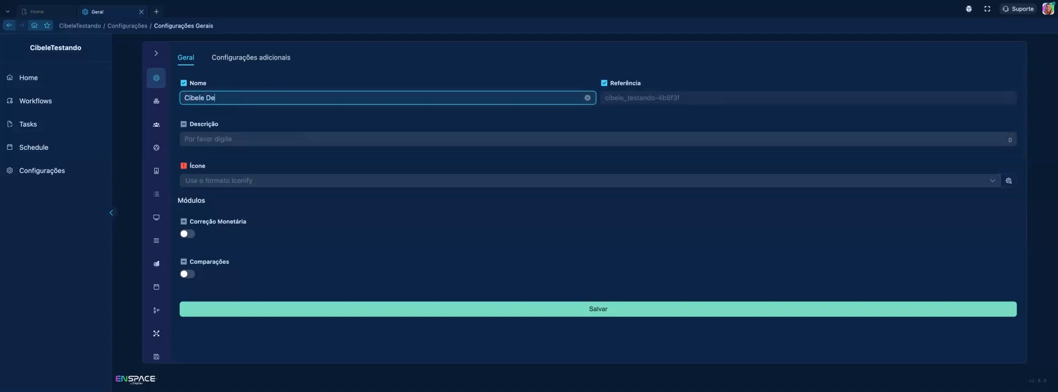
pyautogui.write('monstrac')
pyautogui.write('Ã')
pyautogui.write('ão')
# Set the workspace description to "Workspace Demonstração"
pyautogui.click(337, 142)
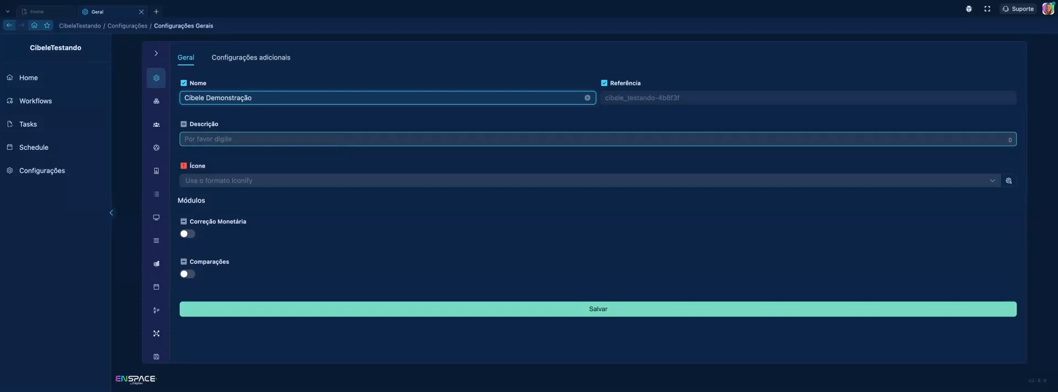
pyautogui.click(337, 141)
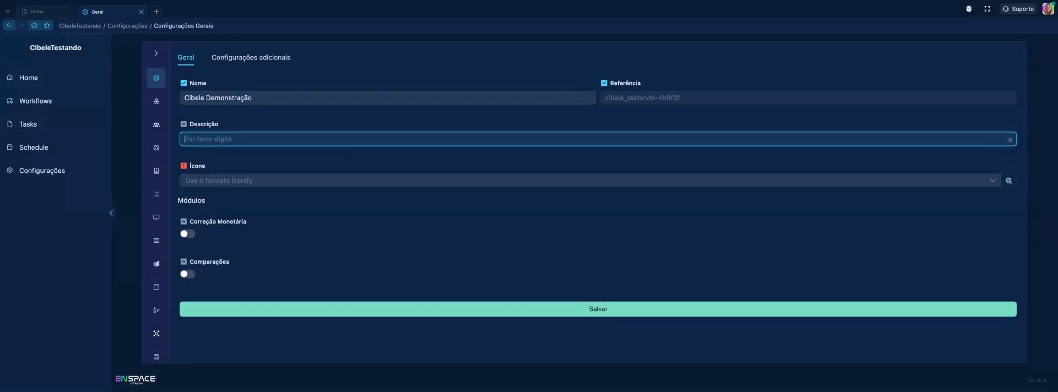
pyautogui.write('Workspace Demonstracão')
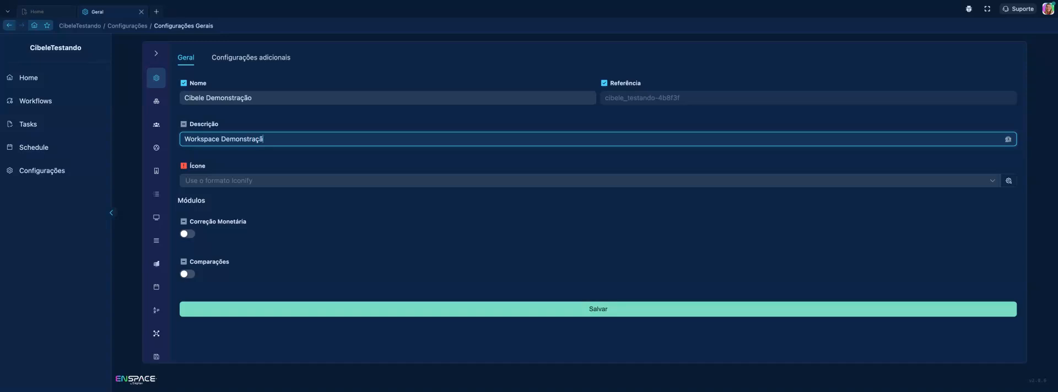
# Choose the Carbon icon 3d-mpr-toggle for the workspace and save the general settings
pyautogui.click(341, 181)
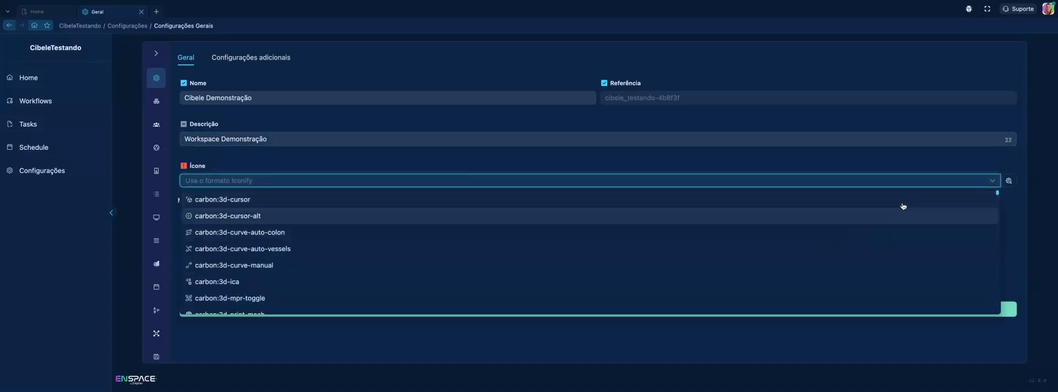
pyautogui.click(1009, 181)
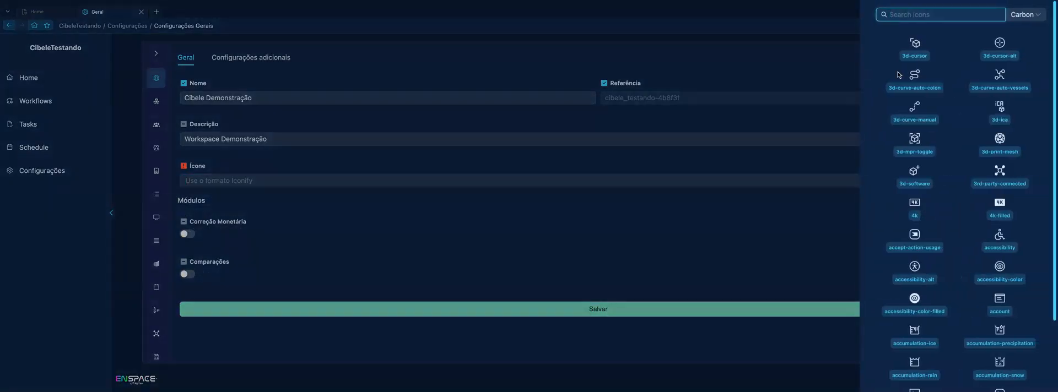
pyautogui.scroll(-3, 925, 187)
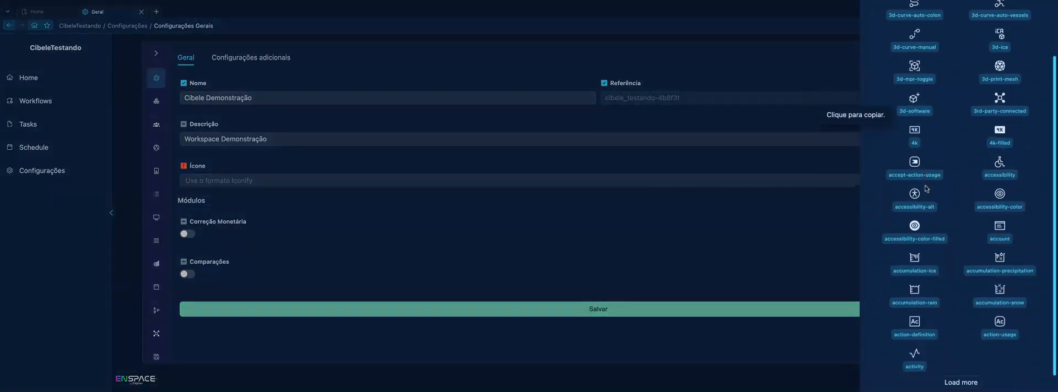
pyautogui.click(955, 365)
pyautogui.scroll(3, 909, 160)
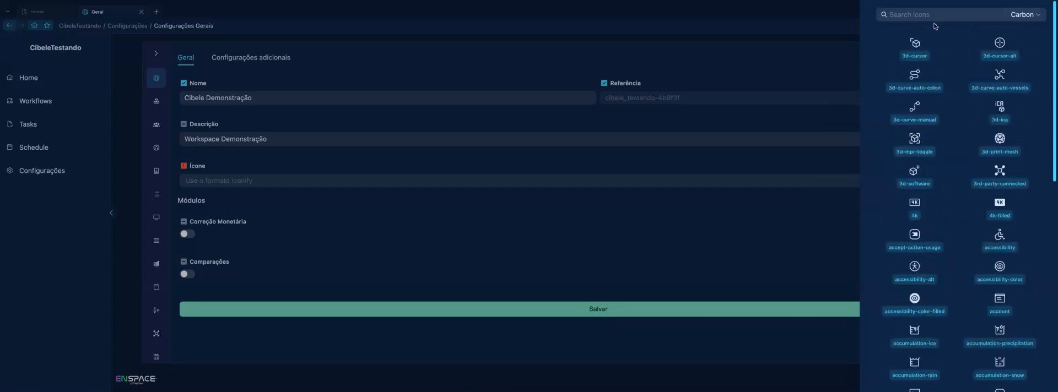
pyautogui.scroll(-1, 918, 124)
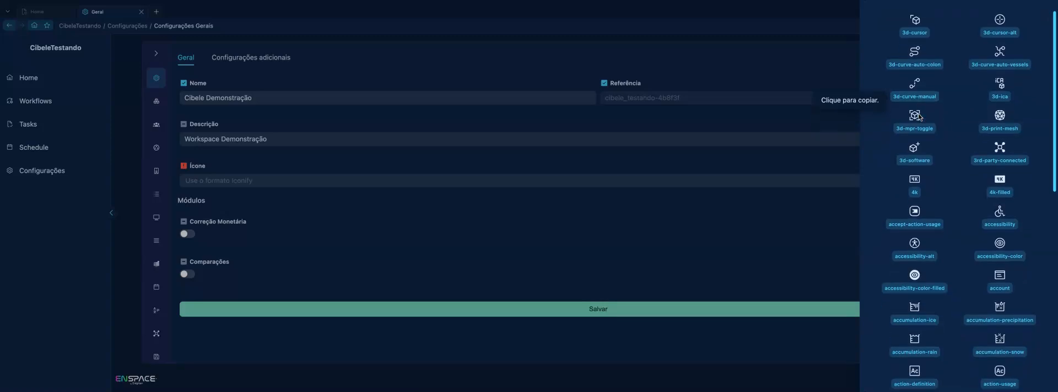
pyautogui.click(918, 132)
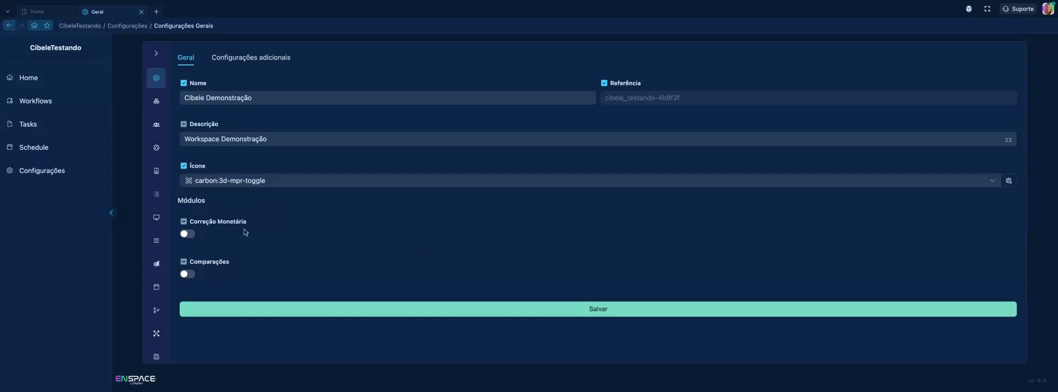
pyautogui.click(593, 309)
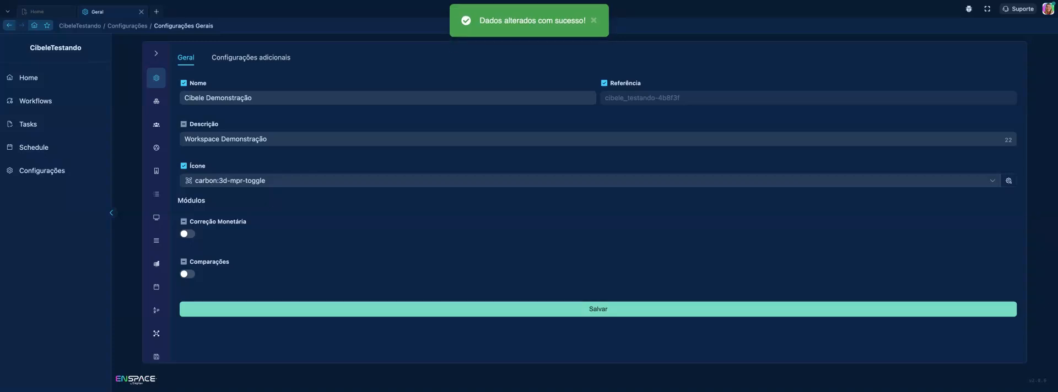
pyautogui.click(264, 142)
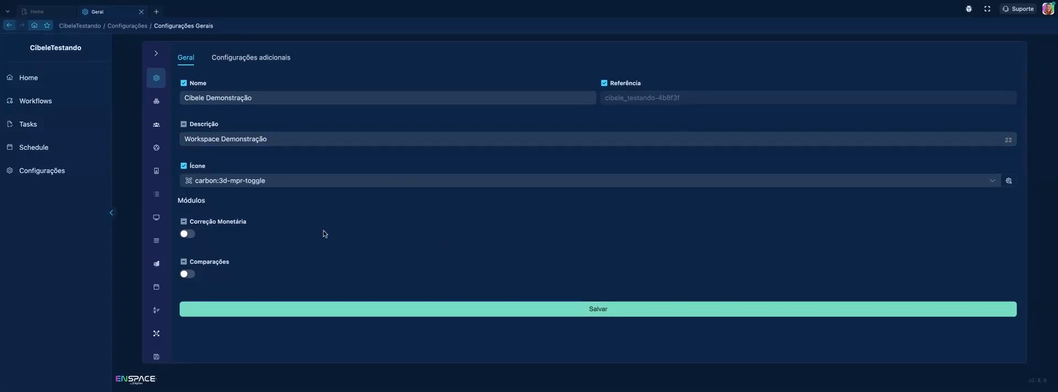
# Start a new category in the workspace's types and name it "Atendimento ENSPACE"
pyautogui.click(157, 110)
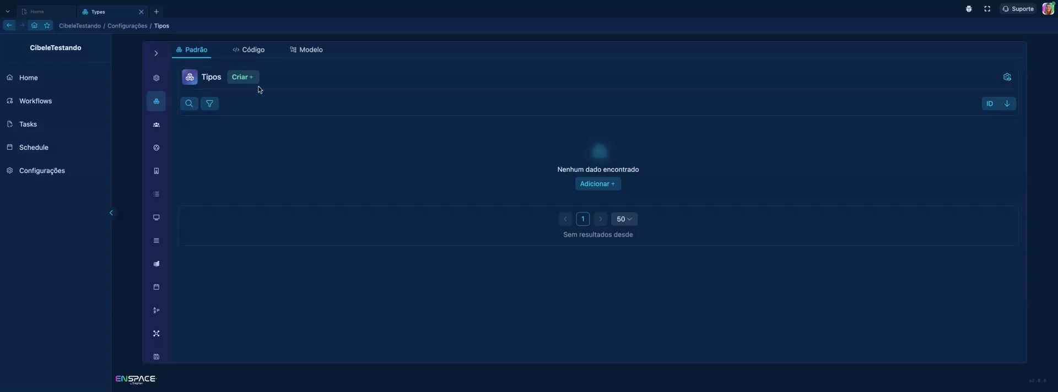
pyautogui.click(239, 77)
pyautogui.click(404, 152)
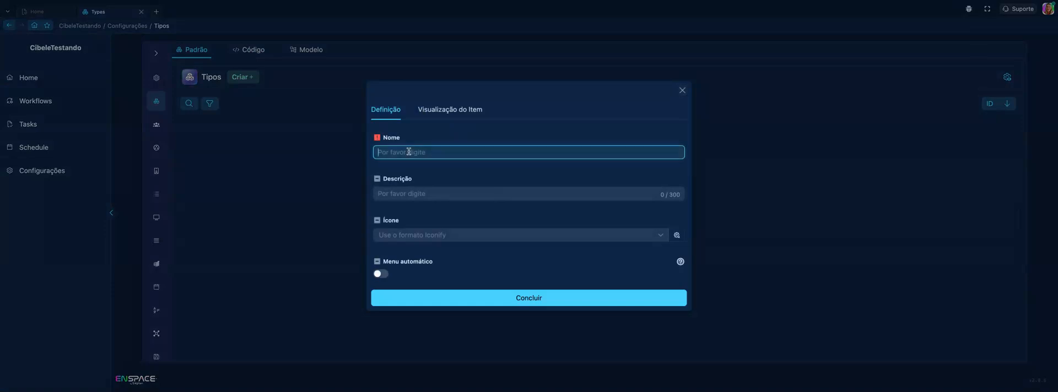
pyautogui.write('Ate')
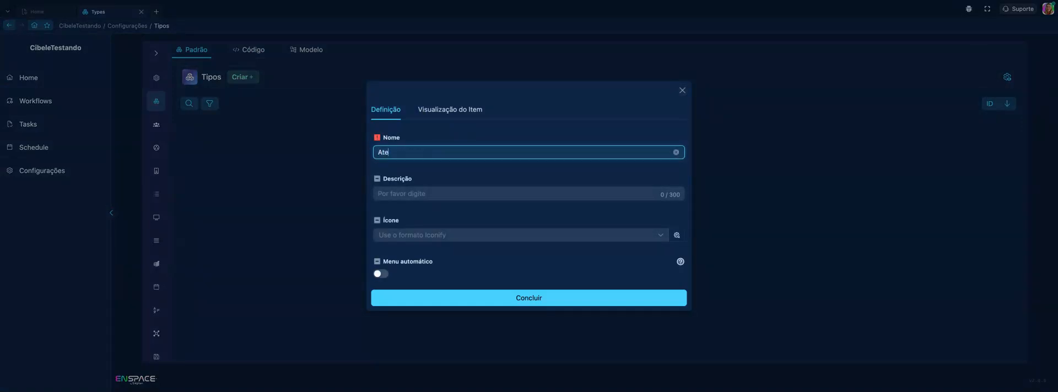
pyautogui.write('ndicimento ENSAC')
pyautogui.press('BackSpace')
pyautogui.press('BackSpace')
pyautogui.press('BackSpace')
pyautogui.write('PACE')
# Set the new category's description to "Categoria Atendimento Usuário ENSPACE"
pyautogui.click(397, 195)
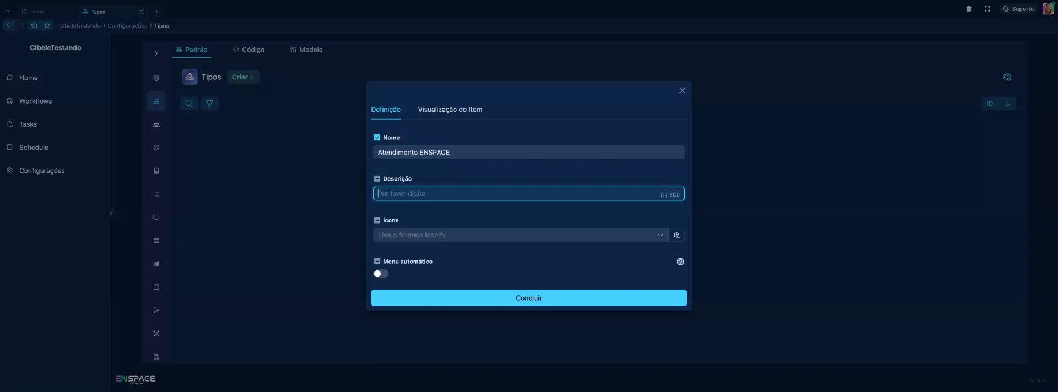
pyautogui.write('Categoria')
pyautogui.write('ndimento')
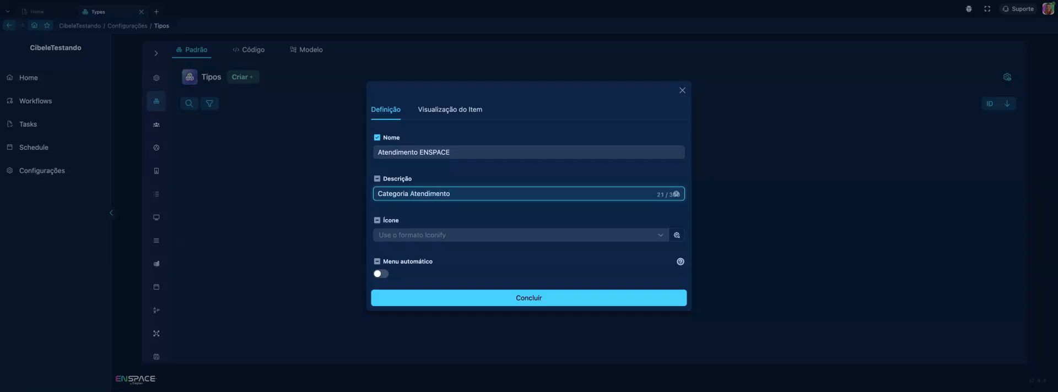
pyautogui.write(' Usuário ENSPACE')
# Search the Carbon icons for "help", assign help-desk to the category, and finish creating it
pyautogui.click(396, 233)
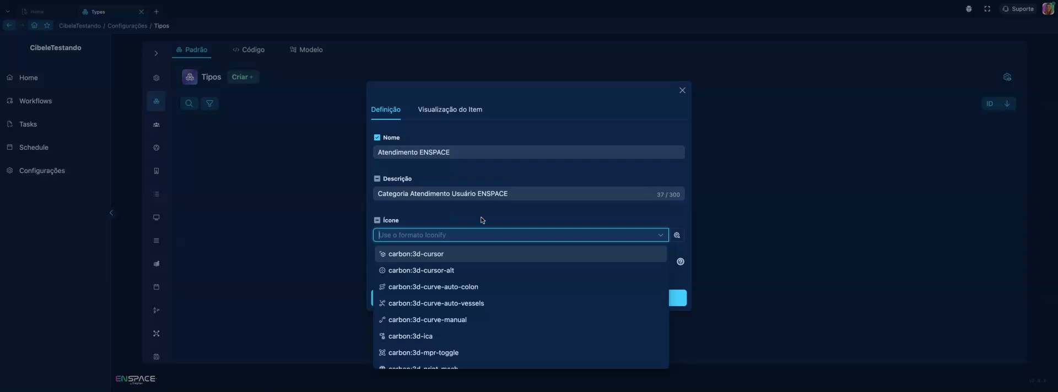
pyautogui.click(676, 235)
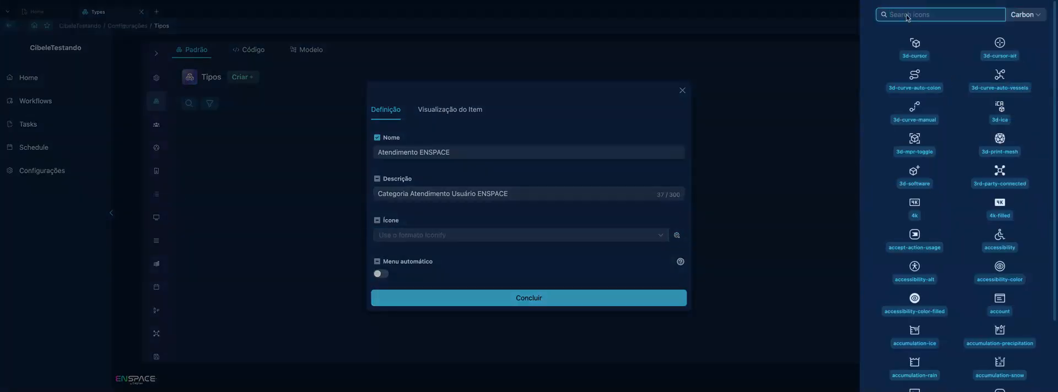
pyautogui.write('help')
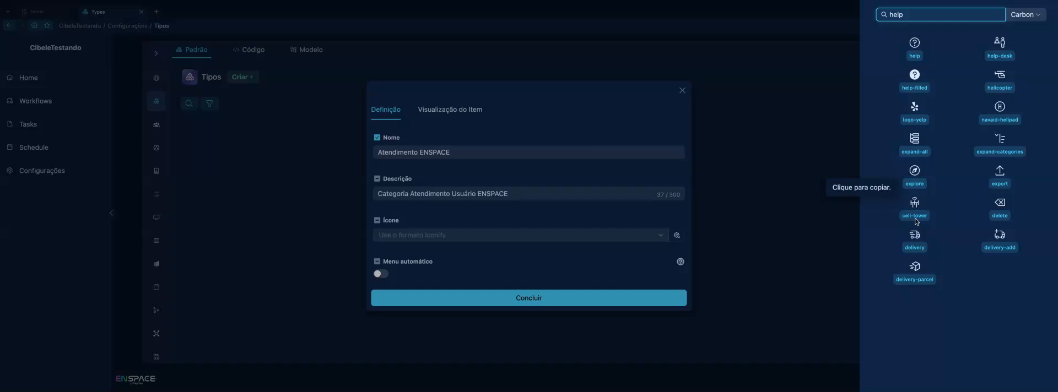
pyautogui.click(998, 49)
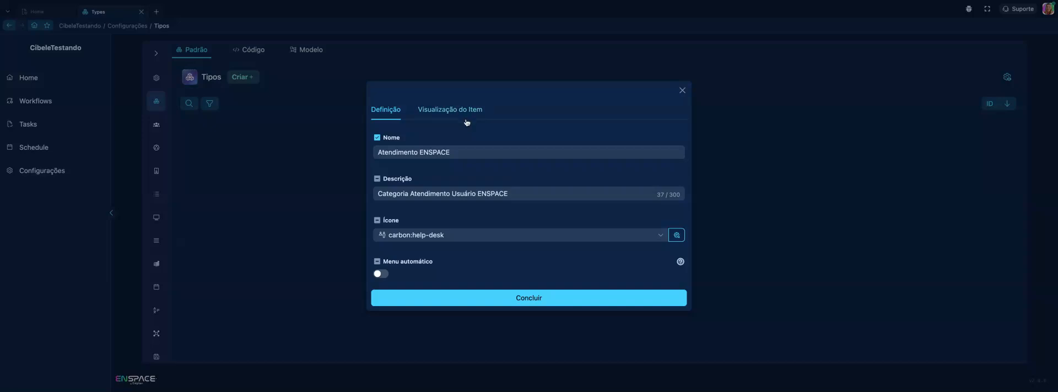
pyautogui.click(463, 155)
pyautogui.click(517, 190)
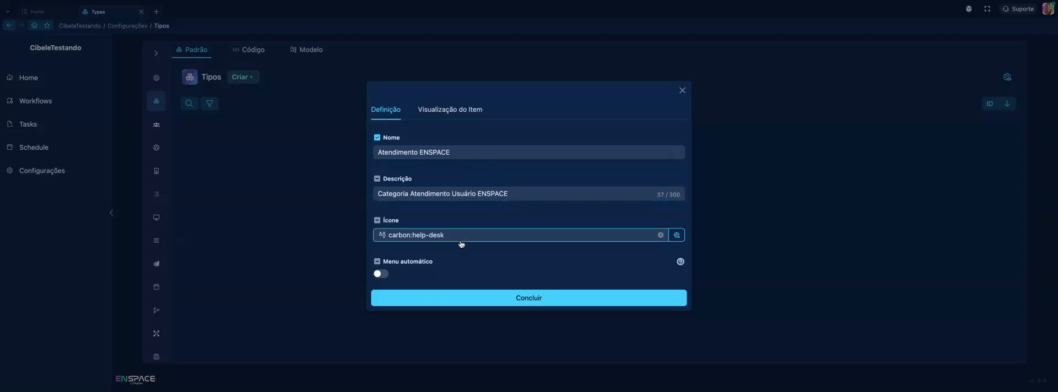
pyautogui.click(493, 301)
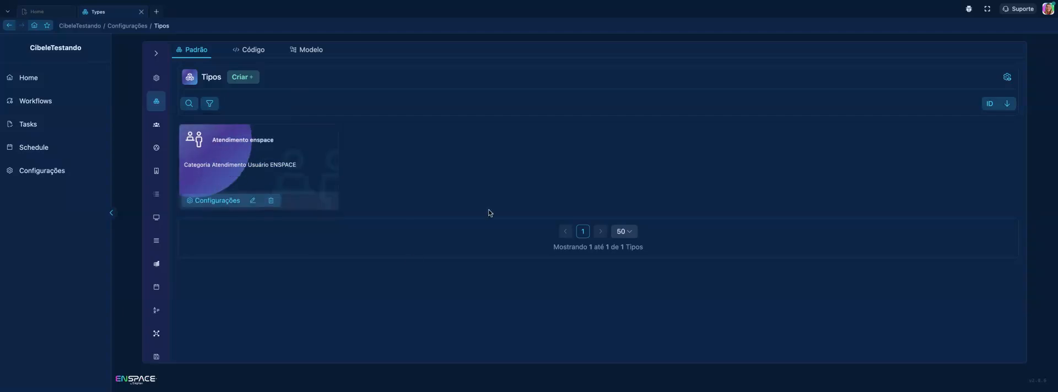
pyautogui.click(249, 168)
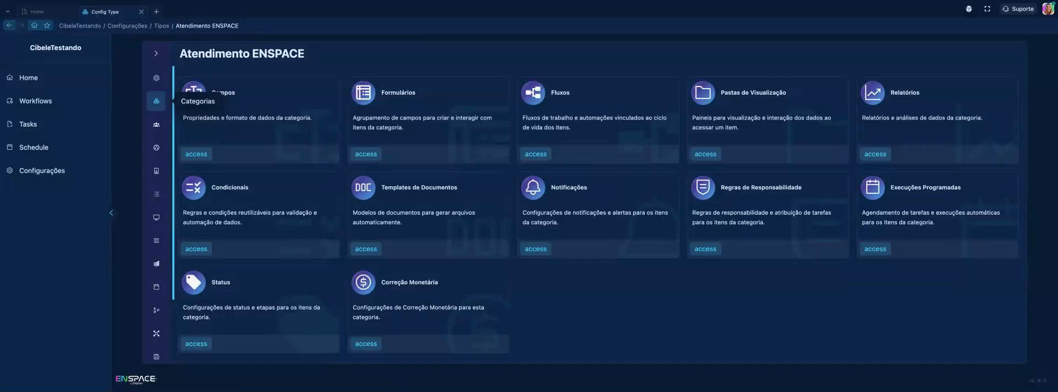
pyautogui.click(157, 102)
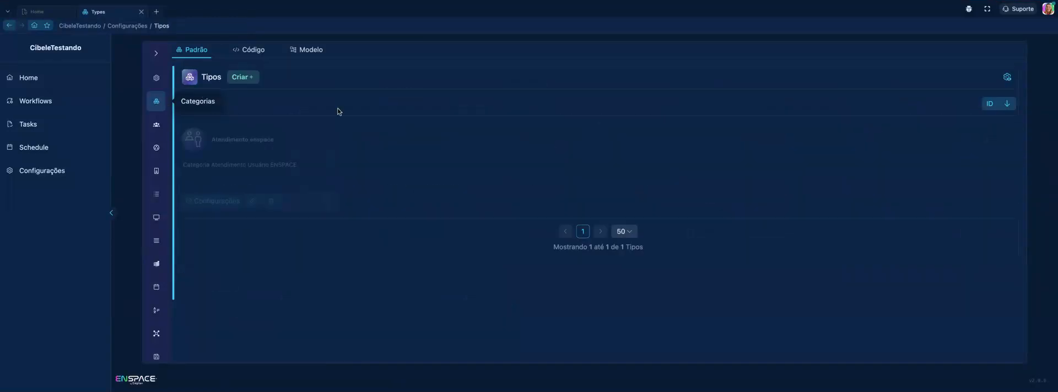
pyautogui.click(242, 77)
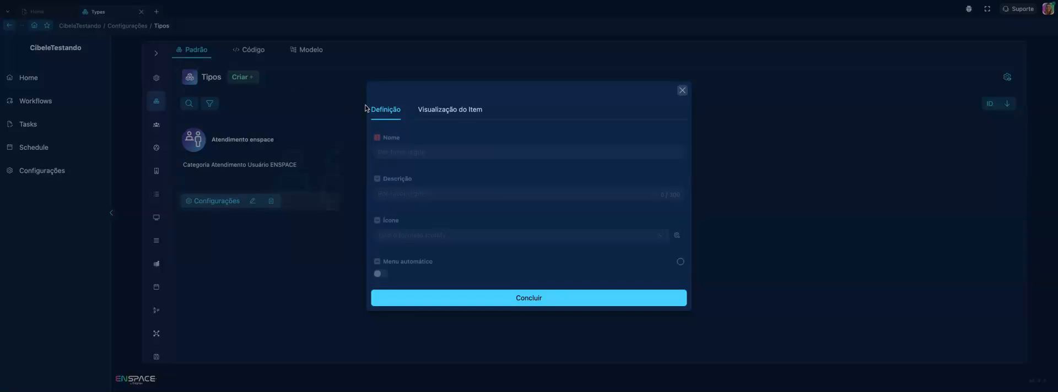
pyautogui.click(446, 152)
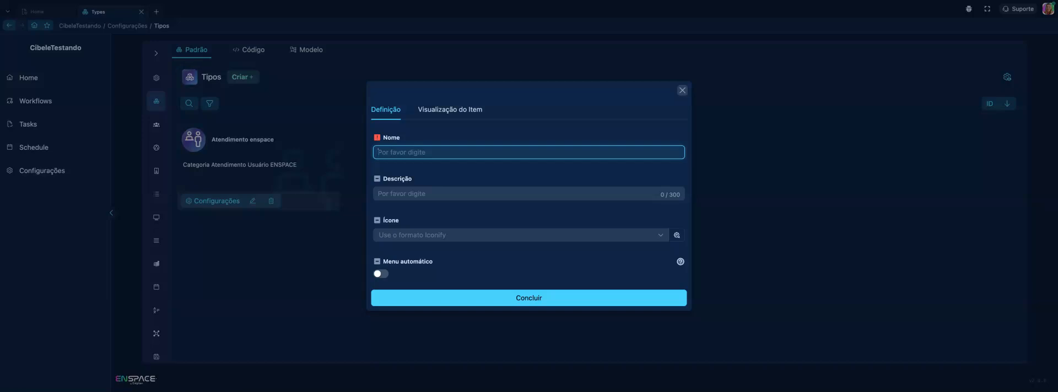
pyautogui.click(682, 90)
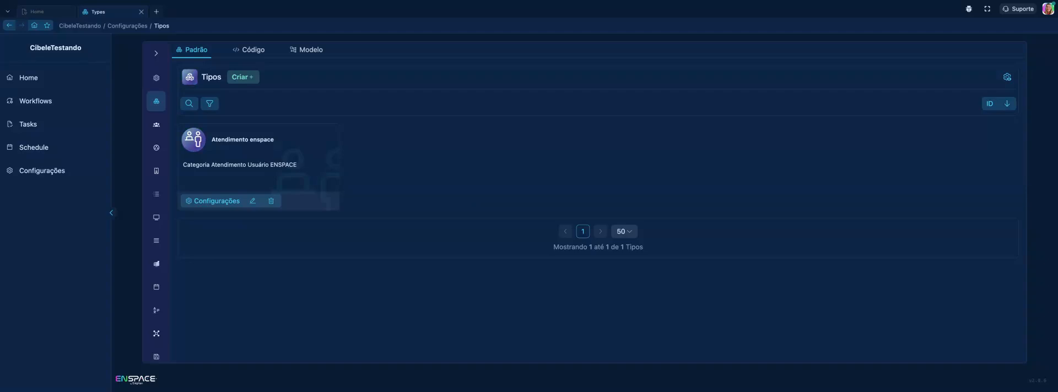
# Open the configuration of the Atendimento ENSPACE category
pyautogui.click(289, 178)
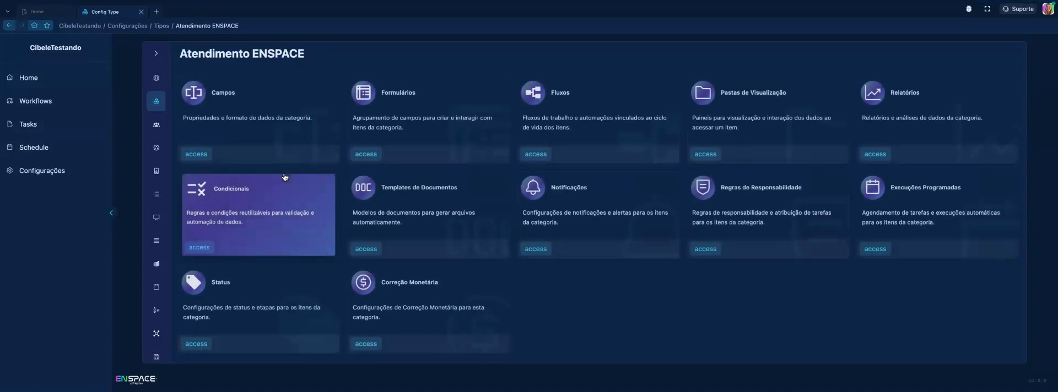